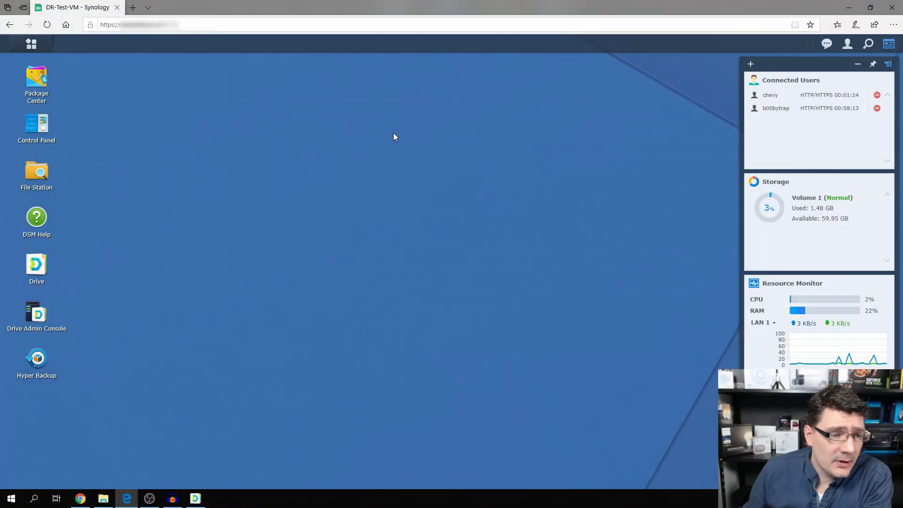
Search the Package Center for Drive packages, then close it
click(24, 85)
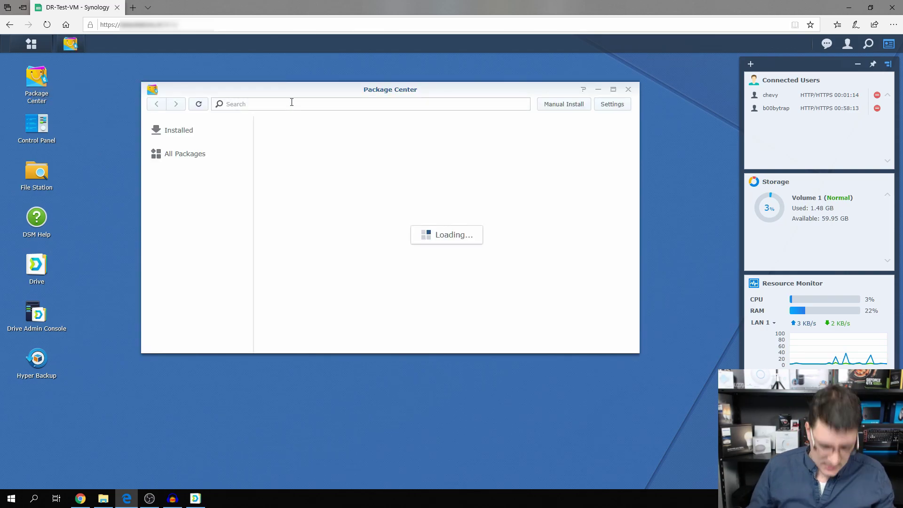
click(291, 102)
text(drive)
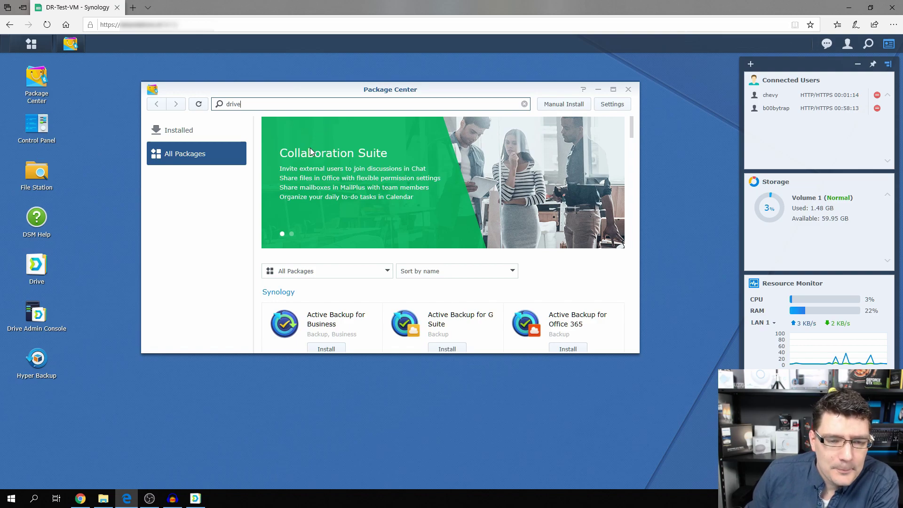
key(Return)
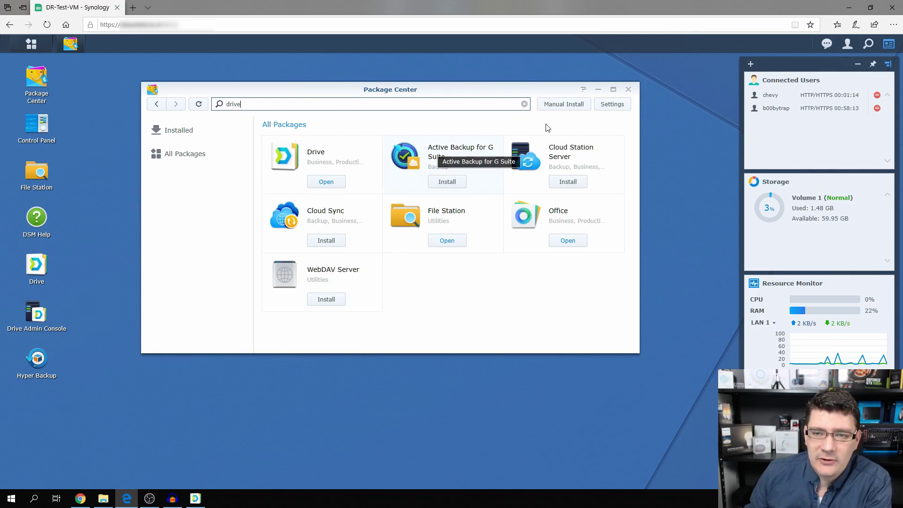
click(628, 89)
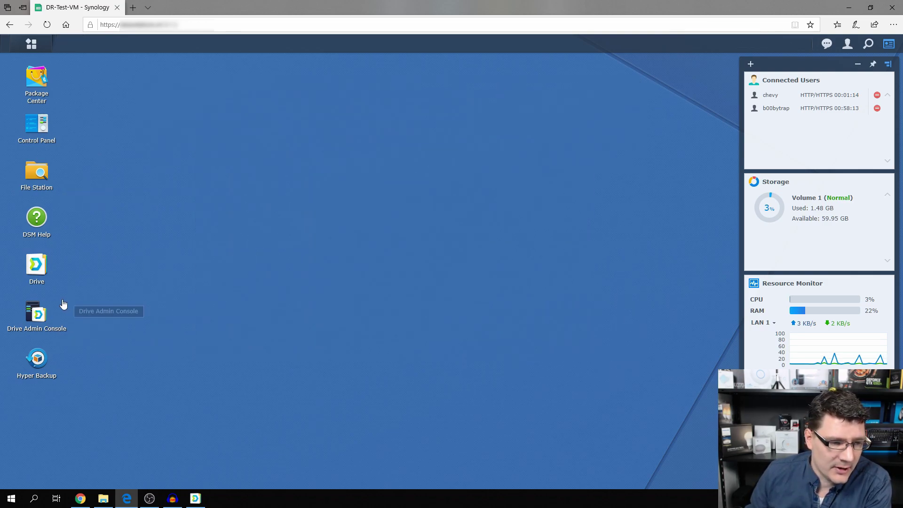
Open Drive Admin Console and review its Client list, Log and Team Folder pages
click(42, 318)
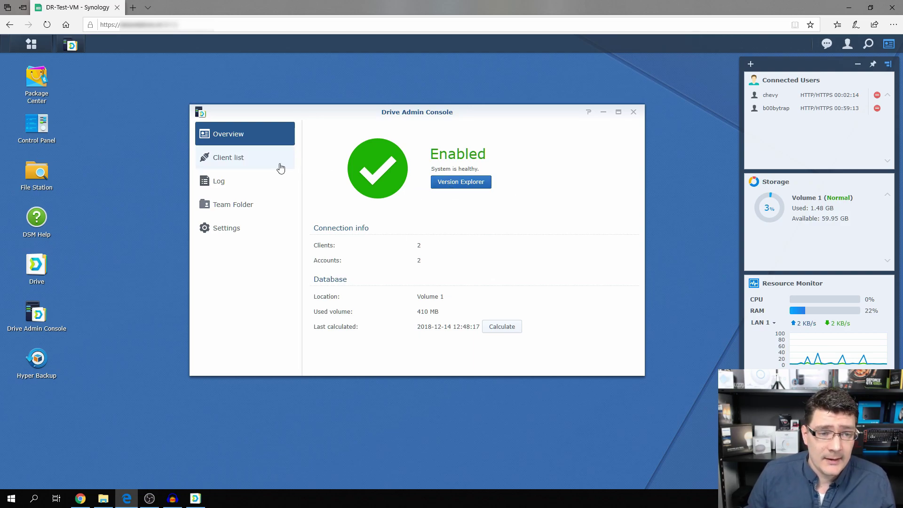
click(244, 164)
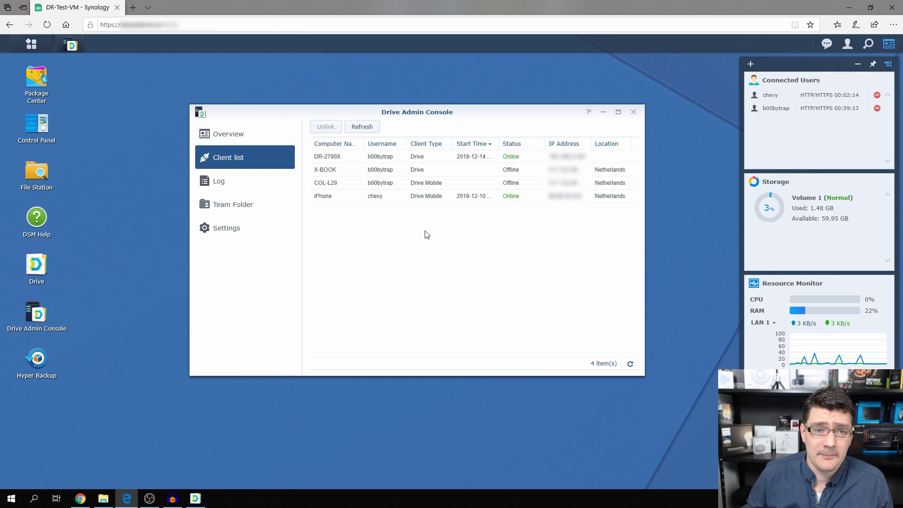
click(229, 184)
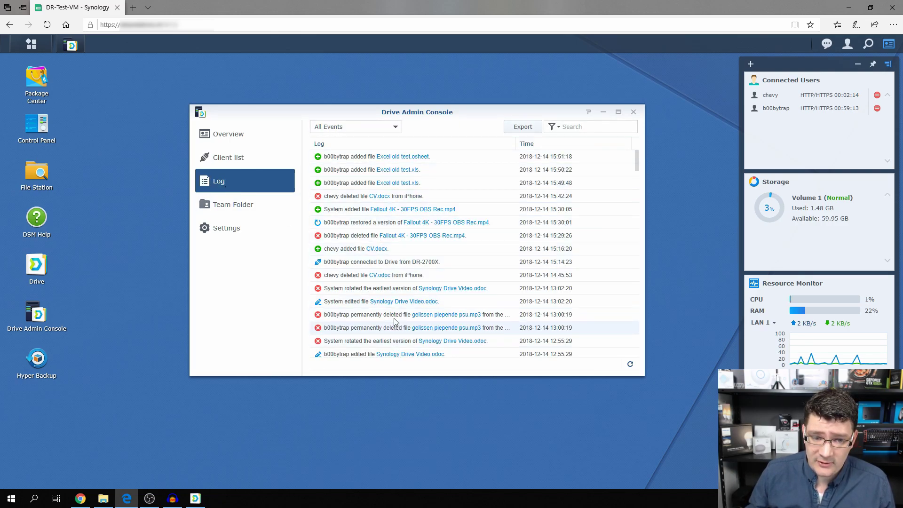
click(235, 204)
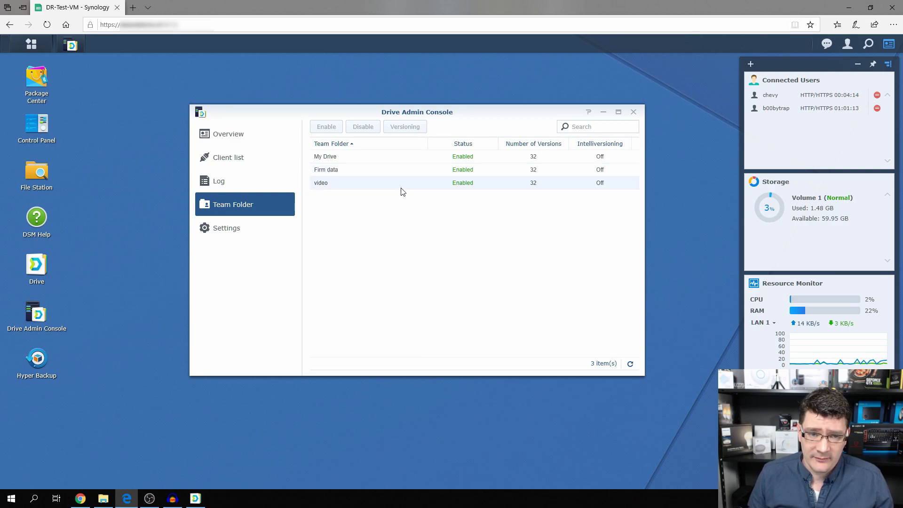
click(42, 126)
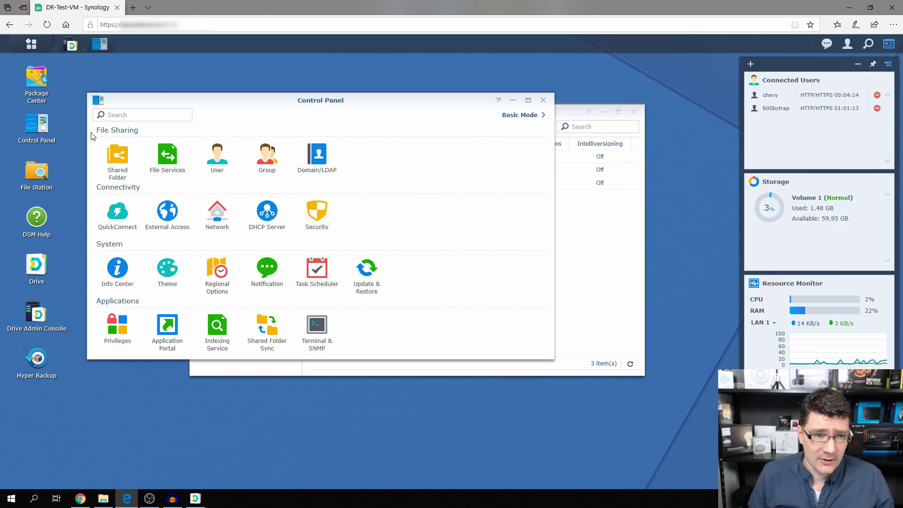
click(117, 158)
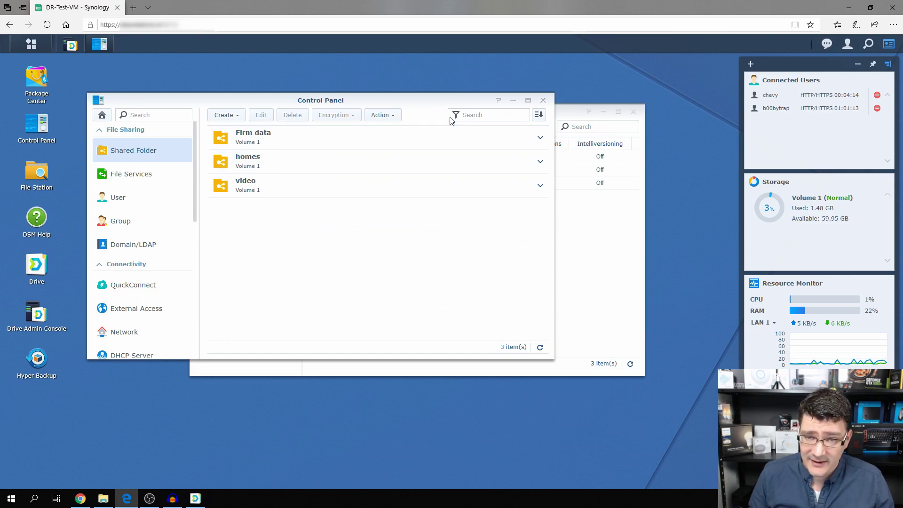
click(543, 99)
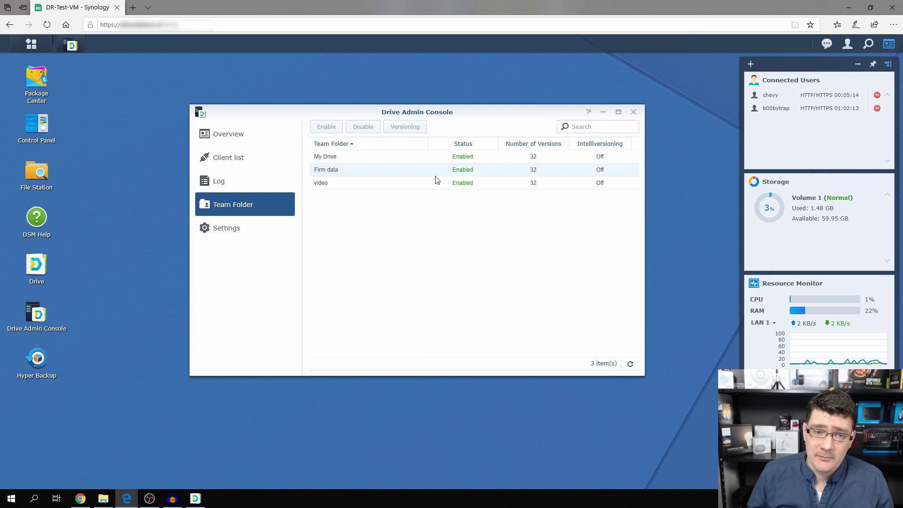
Inspect Firm data's versioning settings without changes, then return to the console Overview
click(409, 169)
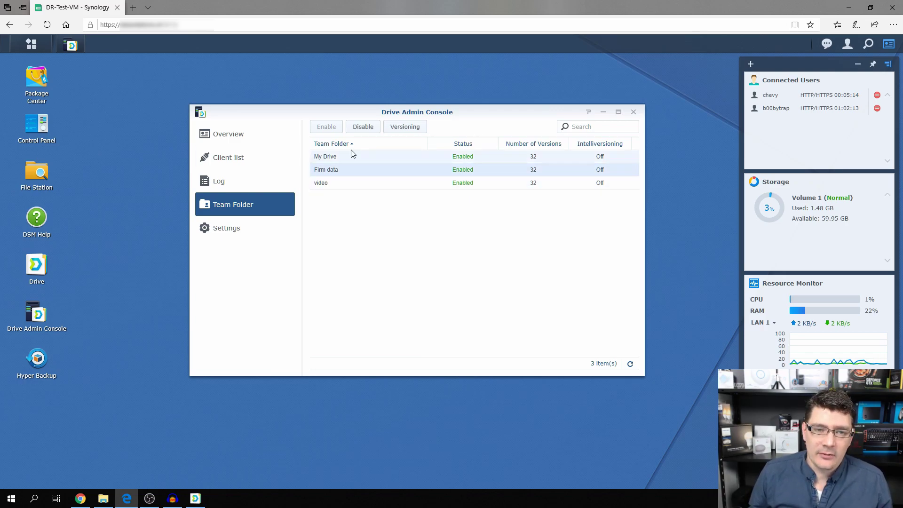
click(403, 126)
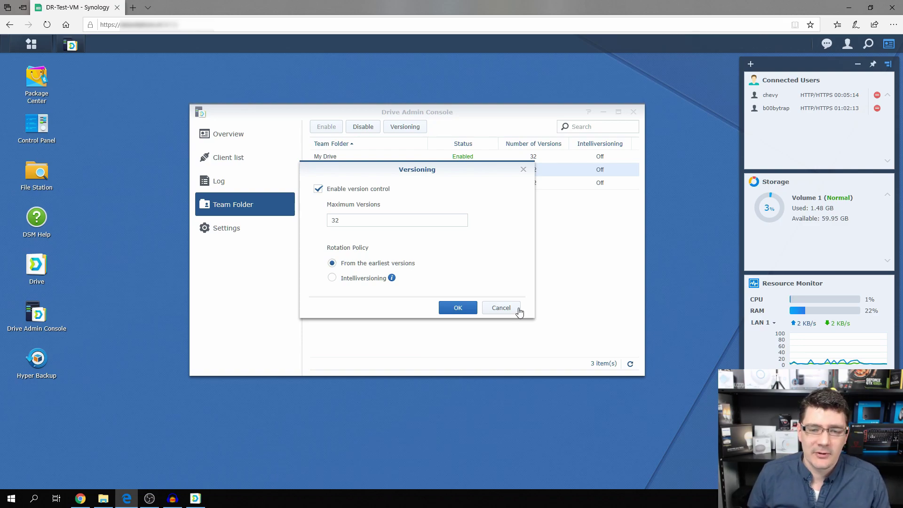
click(501, 307)
click(223, 133)
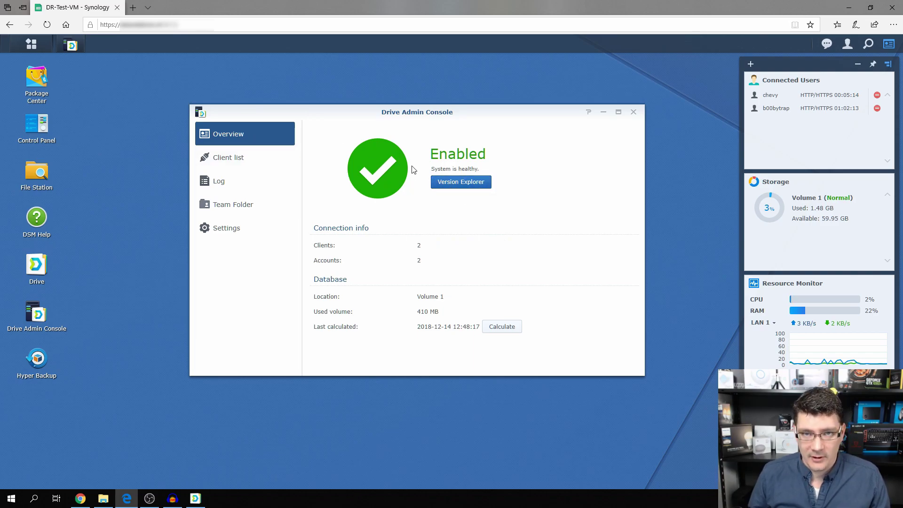
Check Restore options for Excel old test.xls in Version Explorer, then return to Team Folder
click(480, 184)
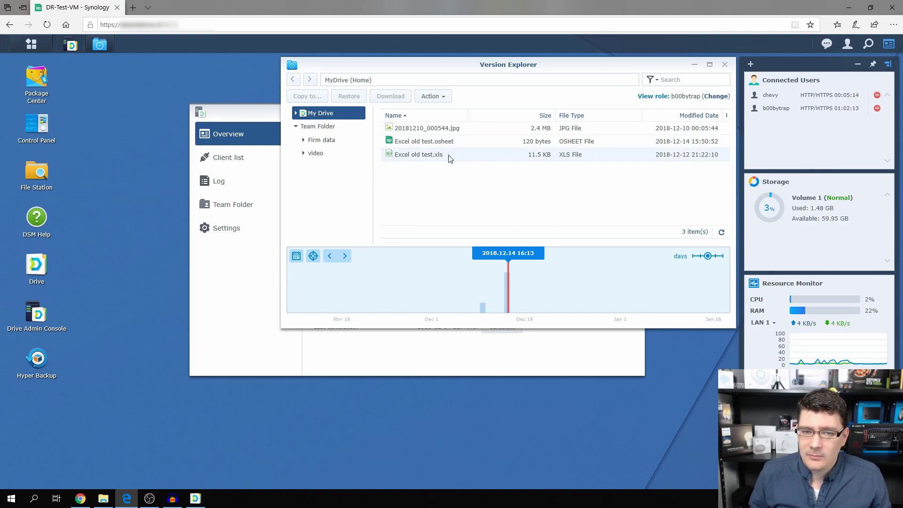
click(411, 155)
right_click(410, 159)
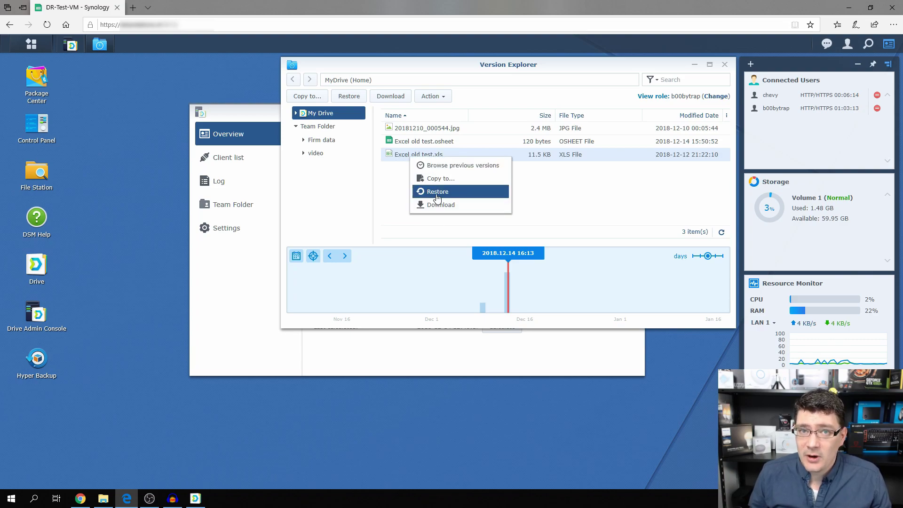
click(551, 198)
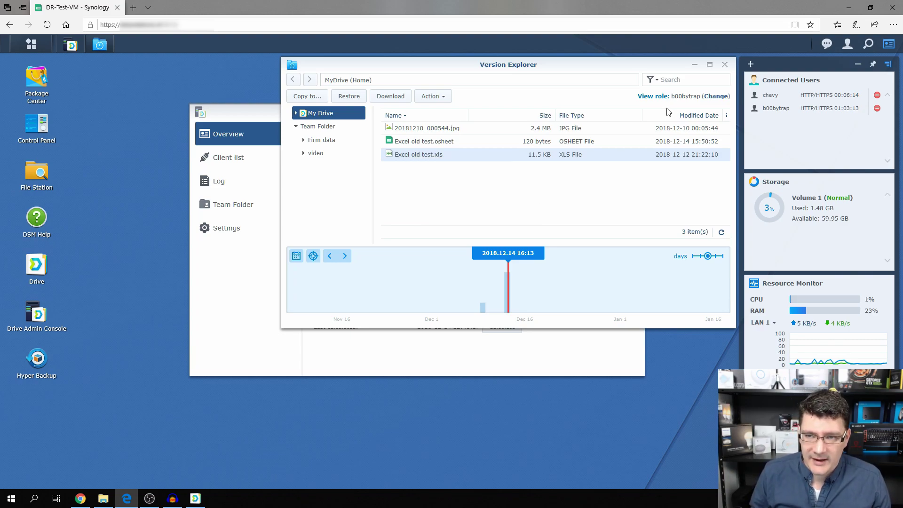
click(724, 65)
click(227, 201)
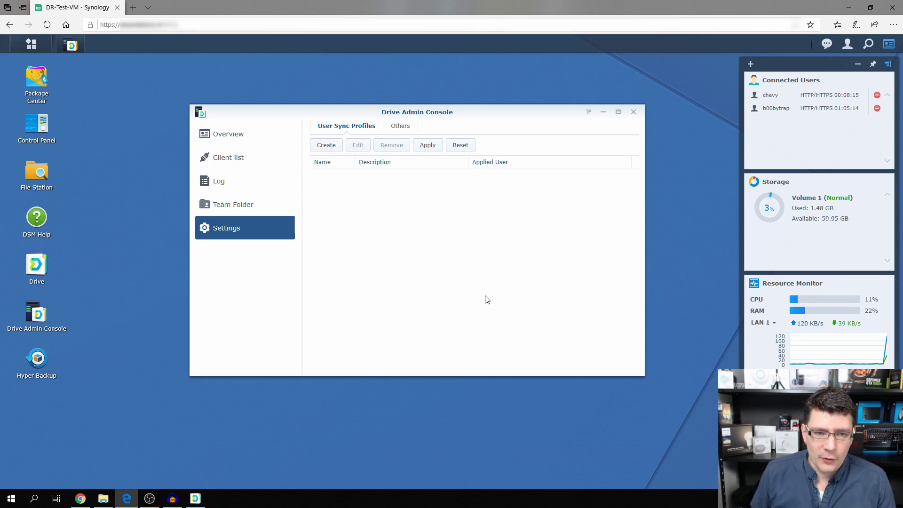
Close the Drive Admin Console window to return to the DSM desktop
click(633, 112)
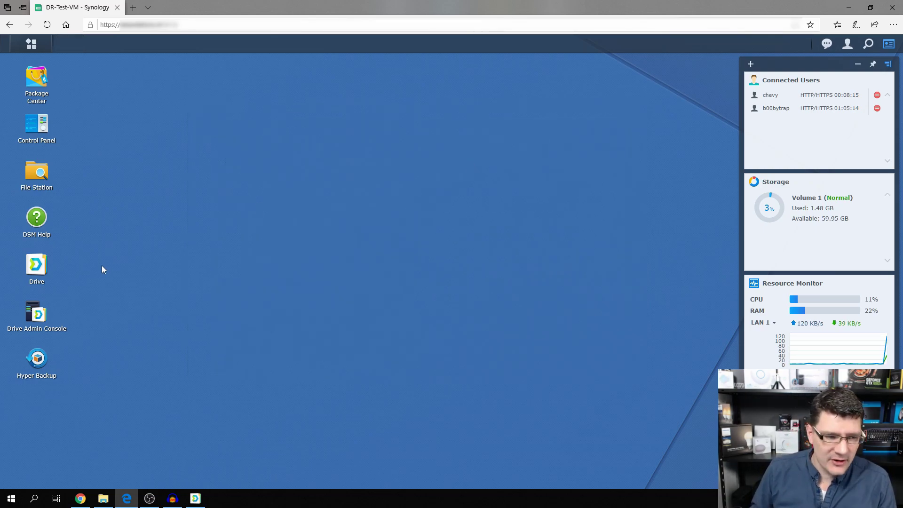
Launch Synology Drive in the browser and enter the Firm data team folder
click(37, 265)
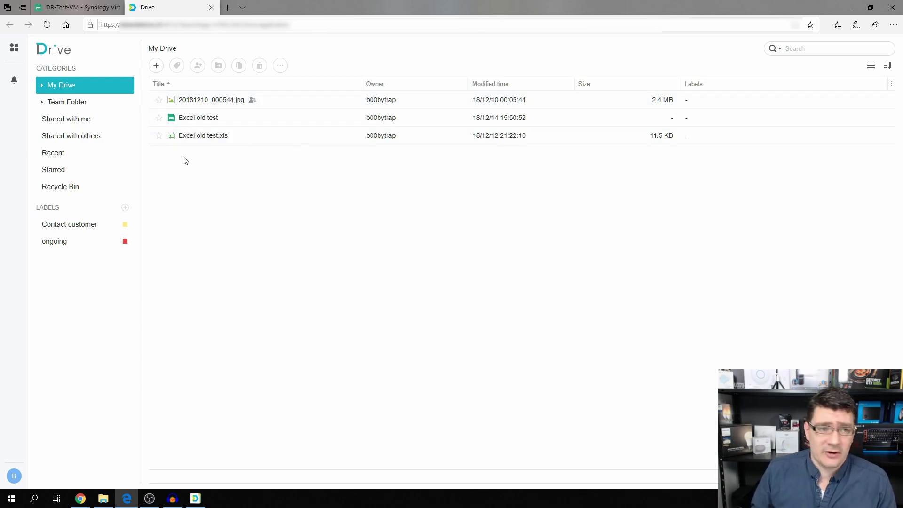
click(71, 109)
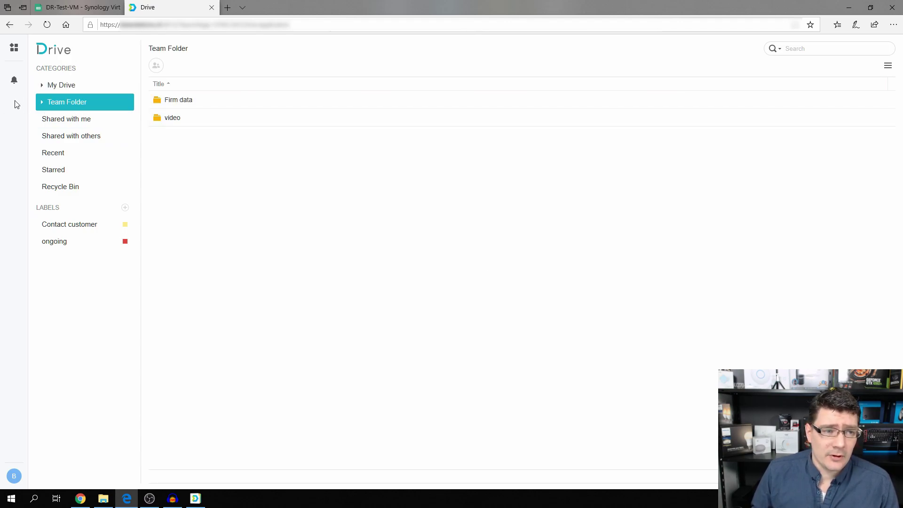
double_click(191, 101)
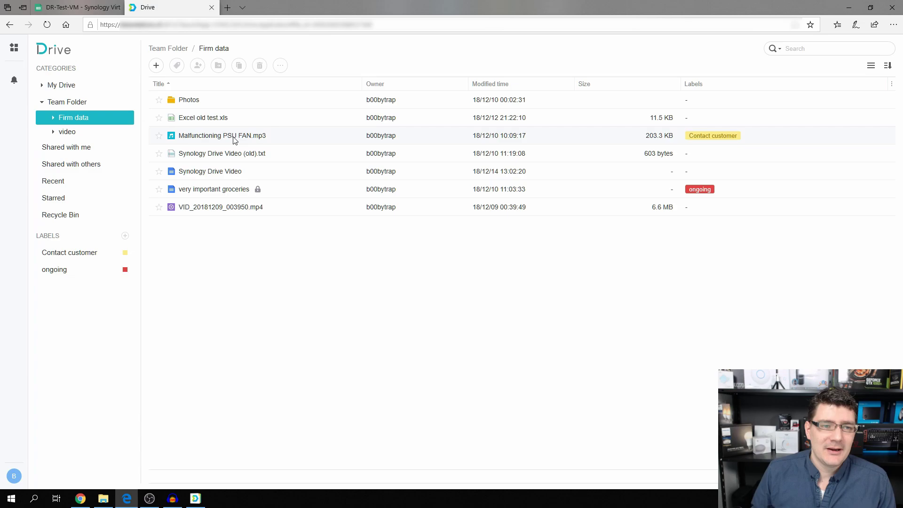
click(198, 140)
double_click(197, 139)
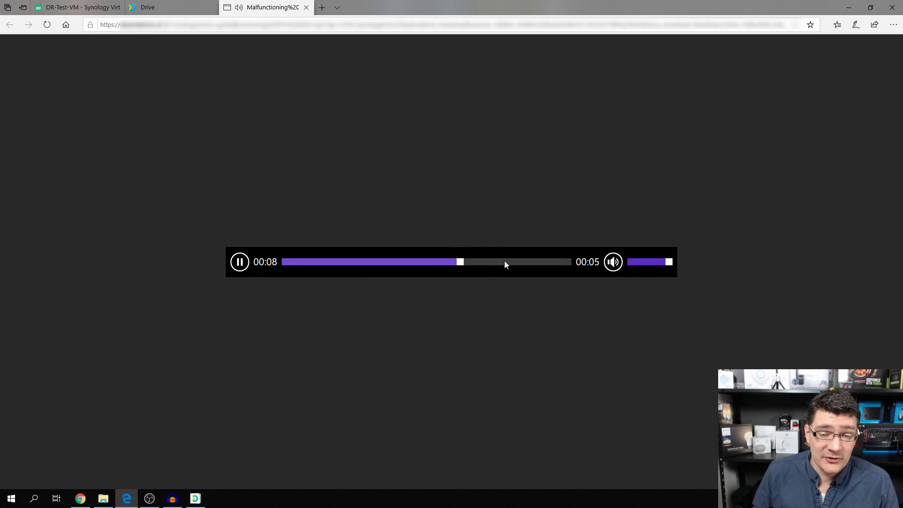
click(306, 8)
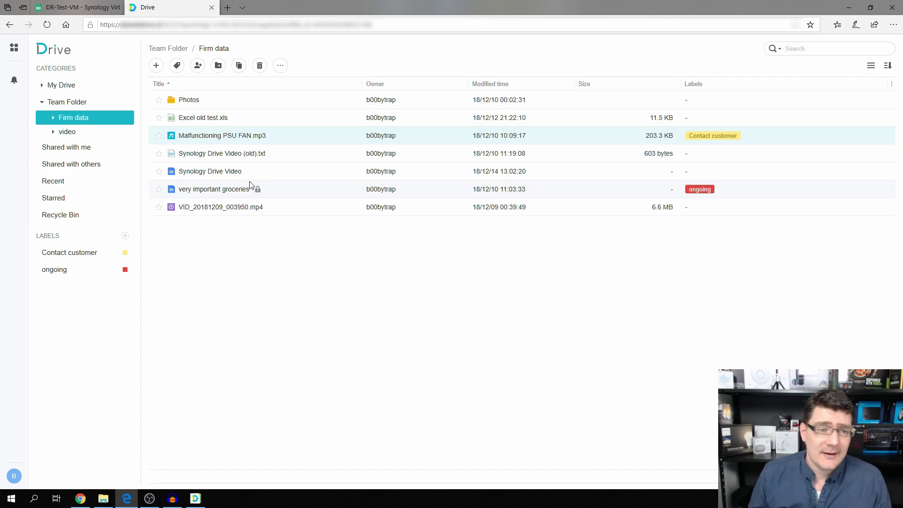
click(223, 193)
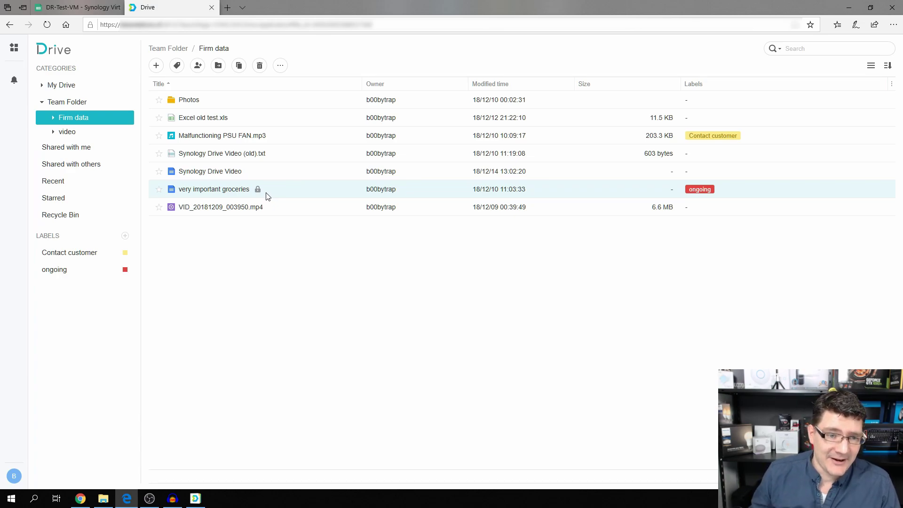
double_click(240, 189)
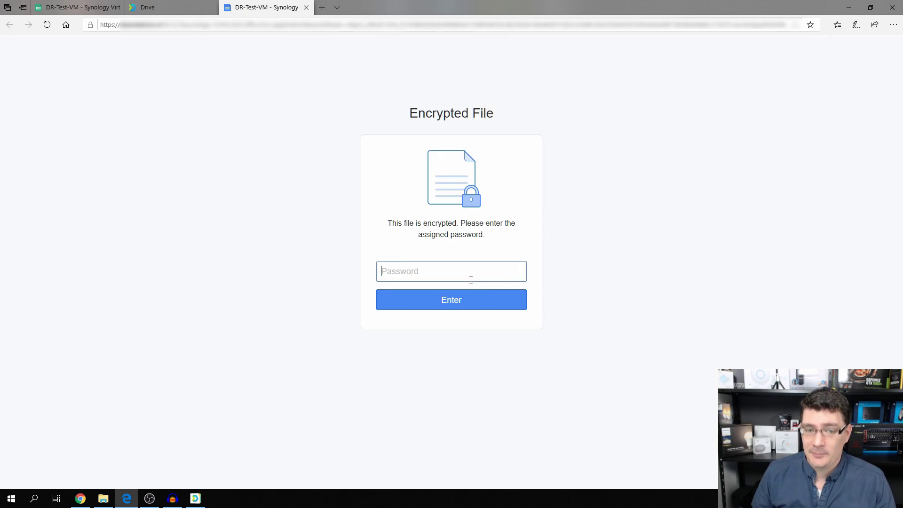
text(•••)
key(Return)
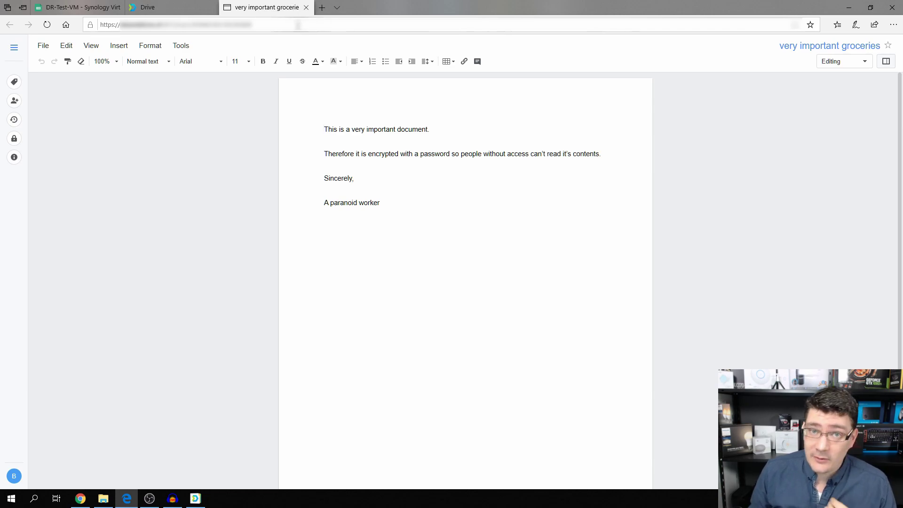
click(306, 7)
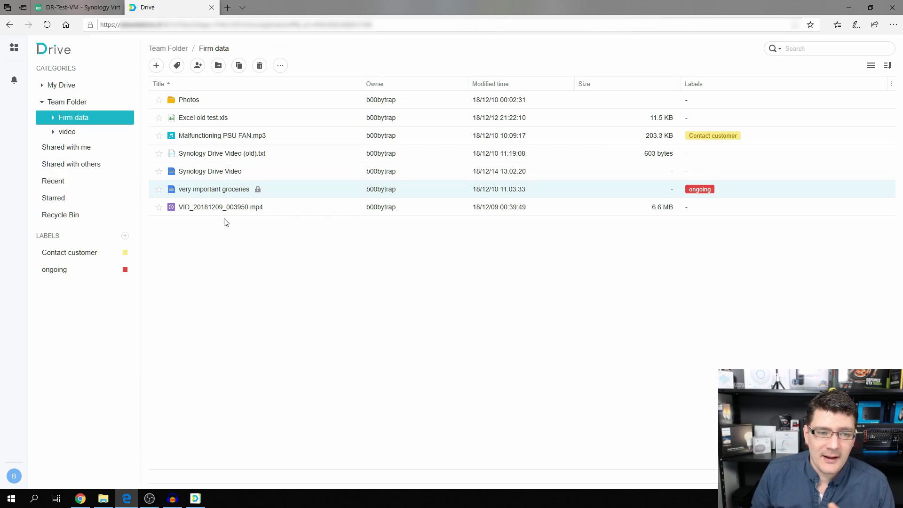
double_click(224, 211)
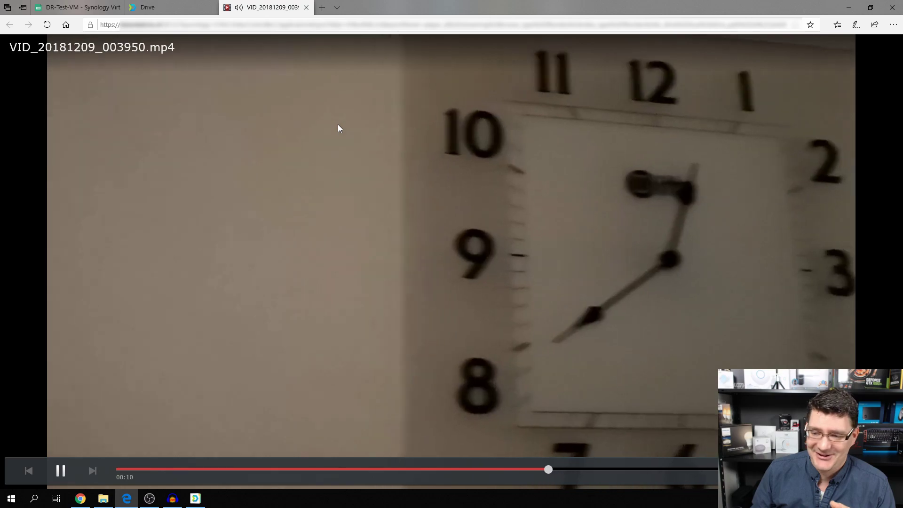
click(306, 7)
click(344, 334)
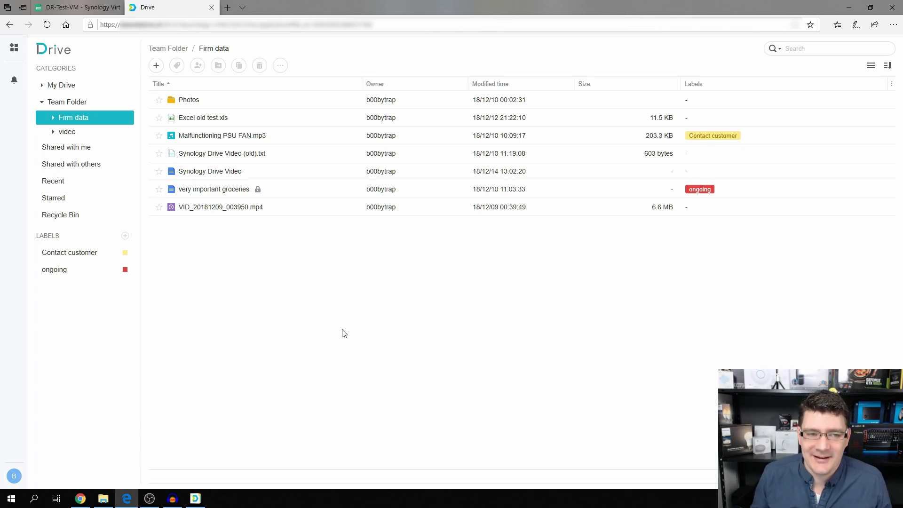
Look at the video team folder, then the empty Shared with me category
click(74, 133)
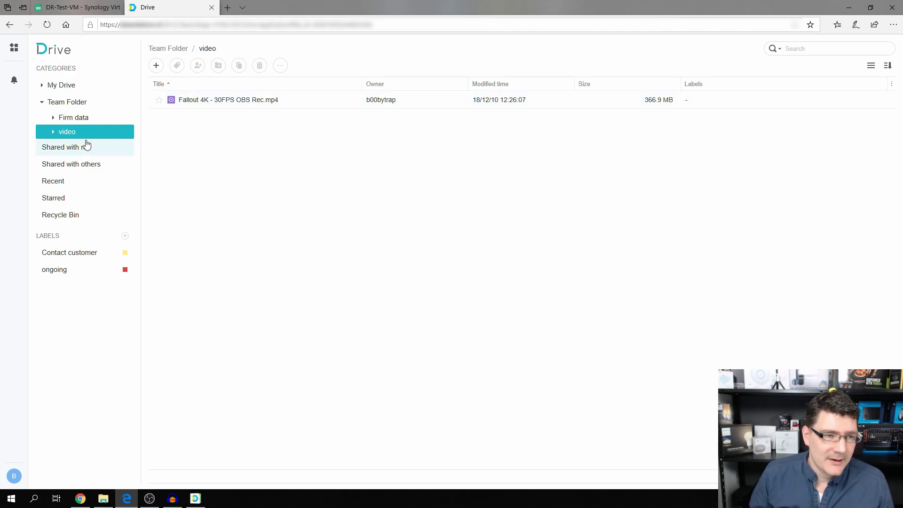
click(69, 150)
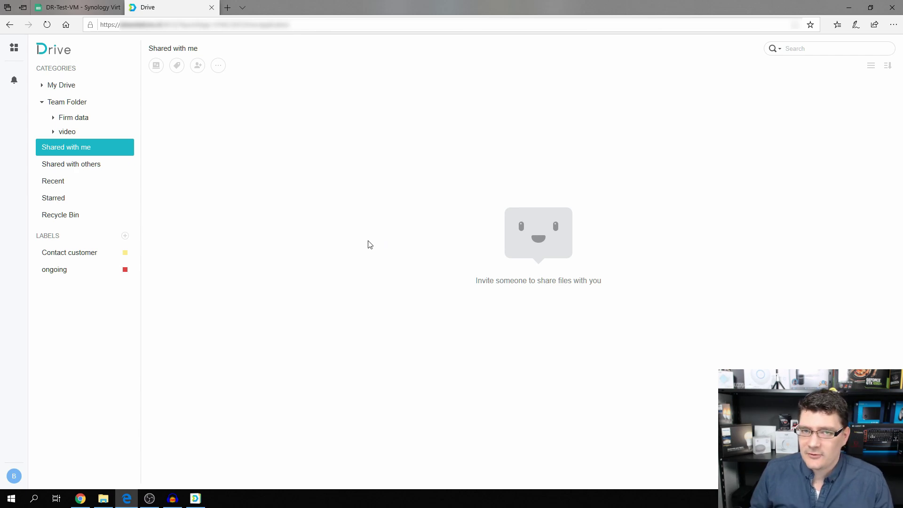
Check Shared with others, Recent, Starred, Recycle Bin and Contact customer views, then return to Firm data
click(86, 167)
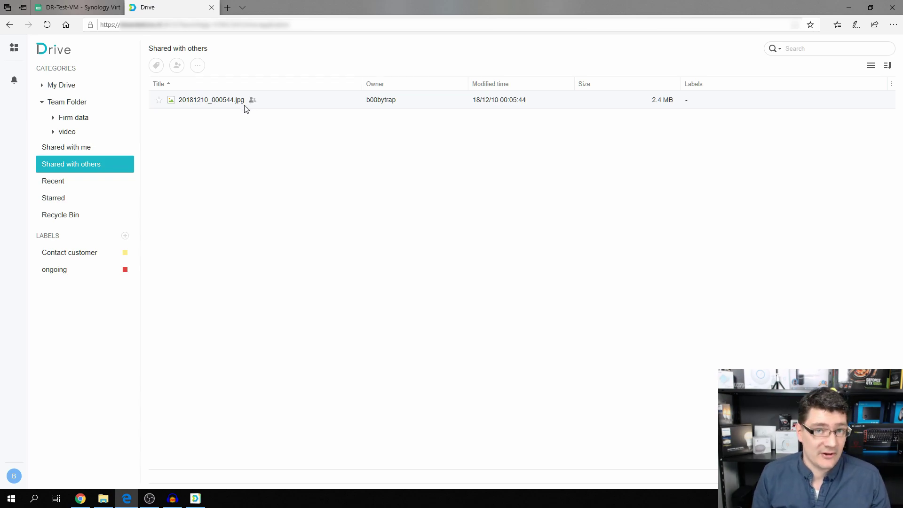
click(61, 183)
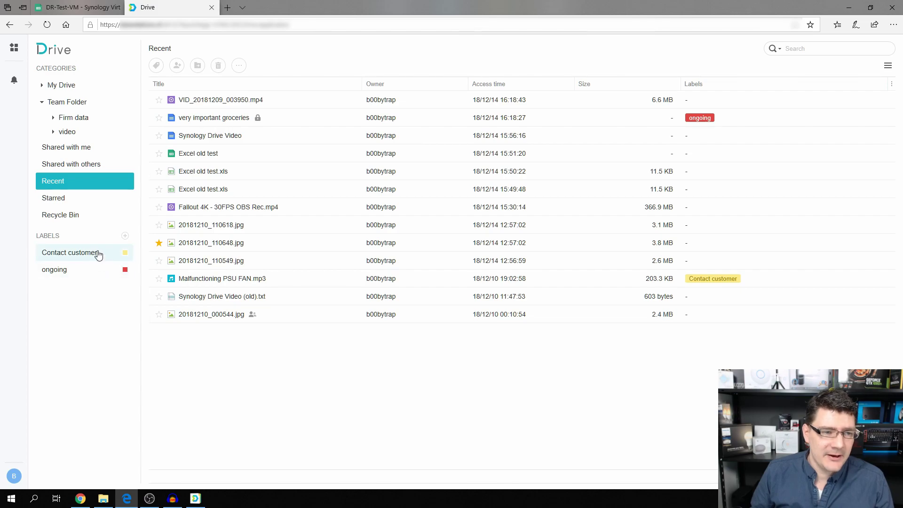
click(58, 198)
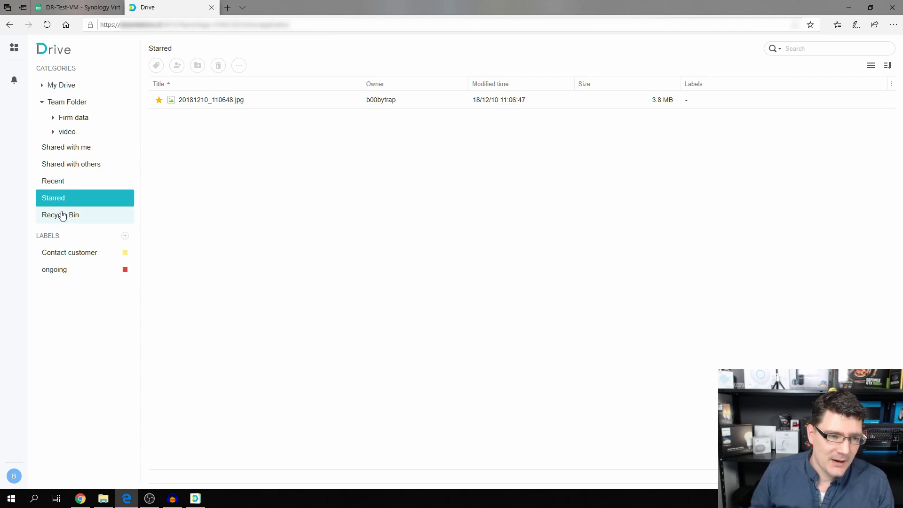
click(60, 214)
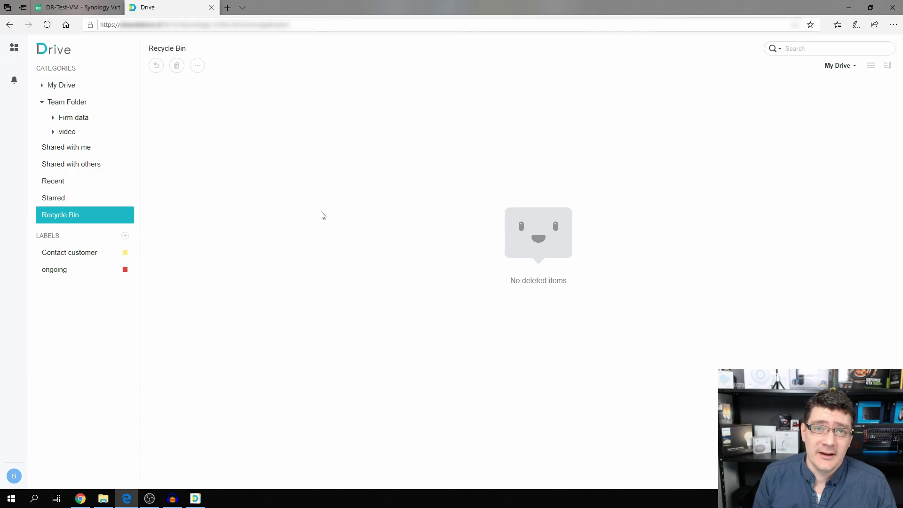
click(74, 254)
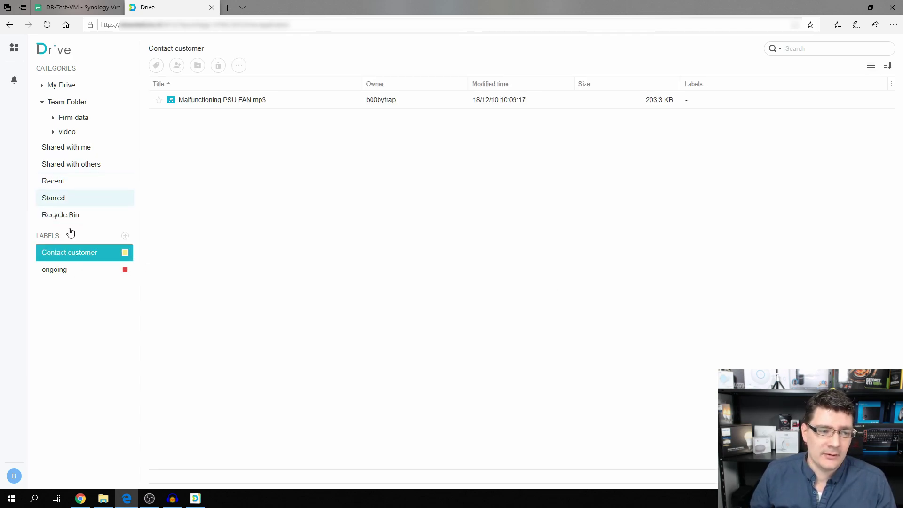
click(71, 118)
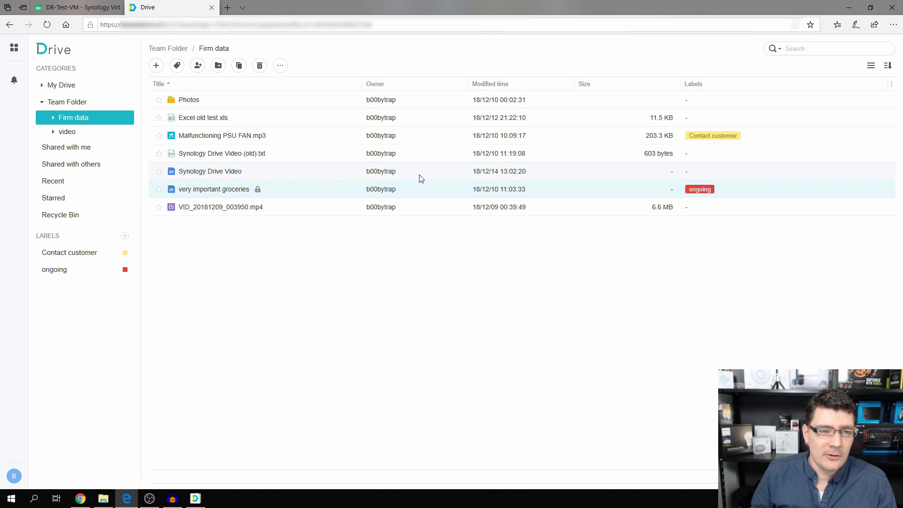
Tag Synology Drive Video with a new light pink 'yt video' label and view that label
click(198, 172)
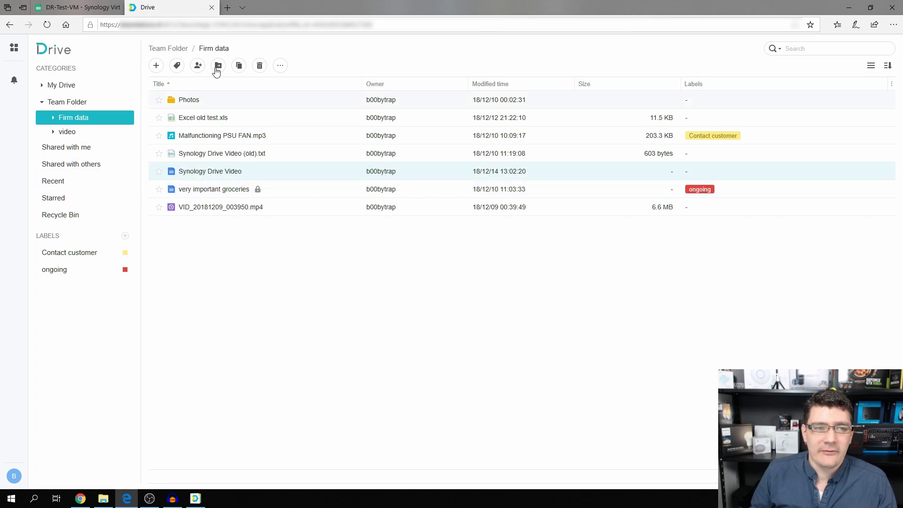
click(178, 66)
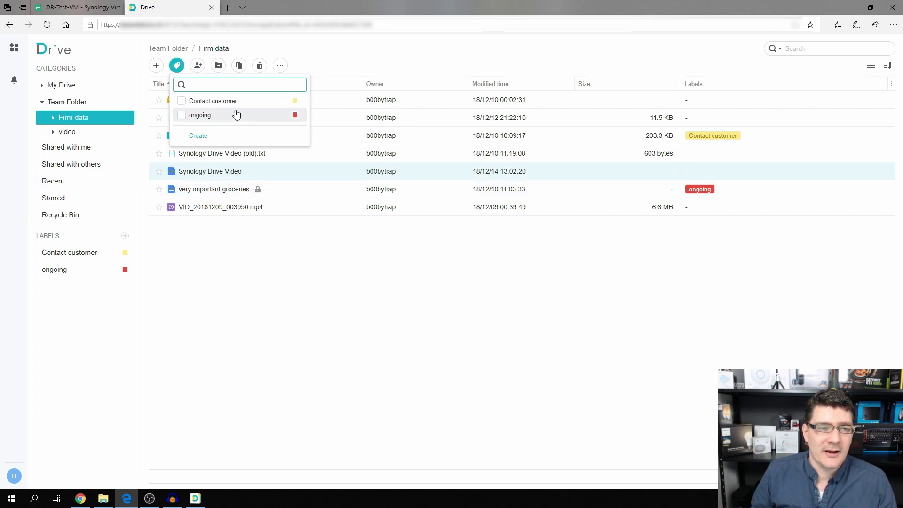
click(202, 138)
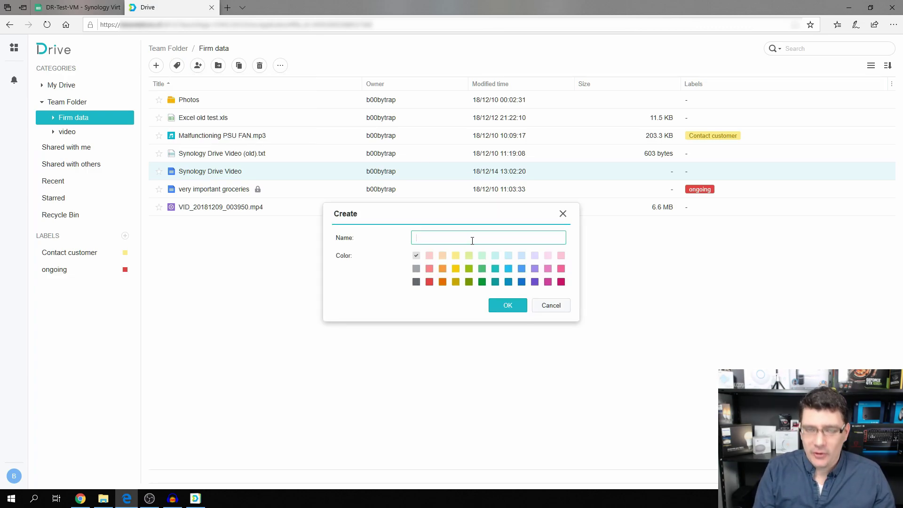
text(yt video)
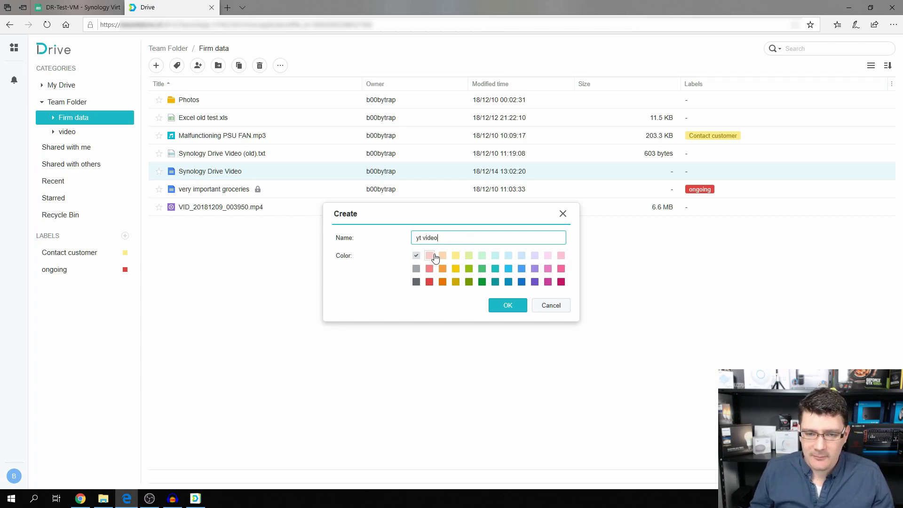
click(429, 256)
click(508, 305)
drag(705, 169, 67, 240)
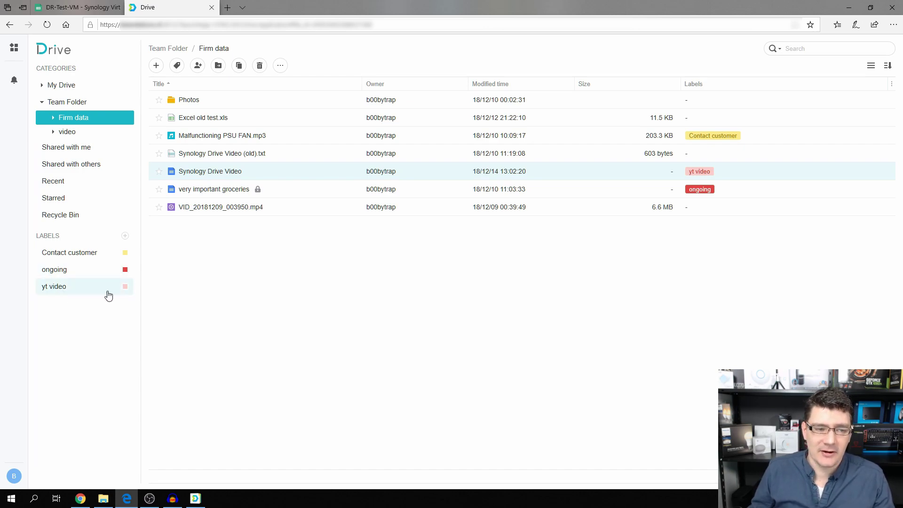
click(63, 292)
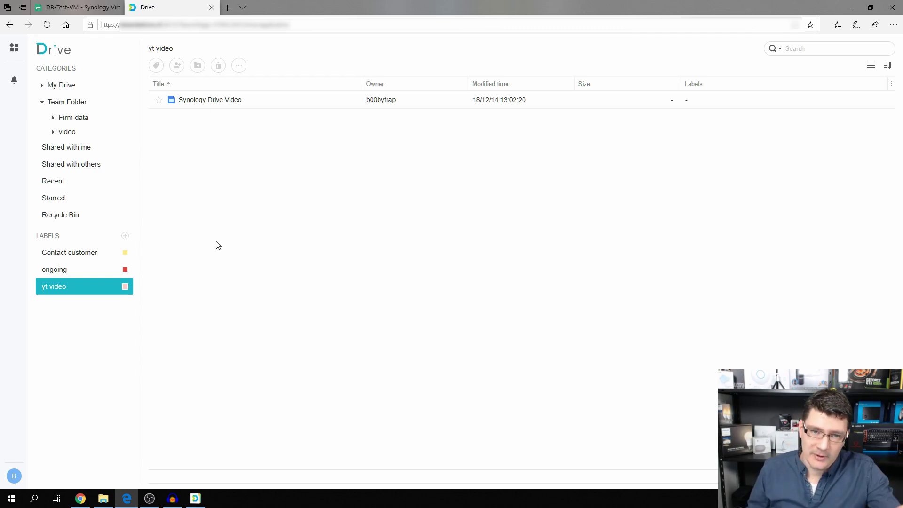
key(alt+Tab)
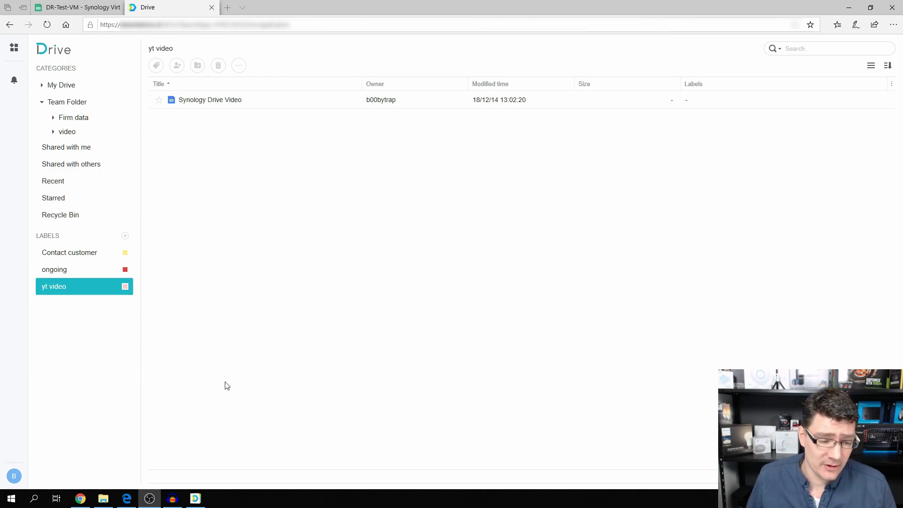
Review the Drive Client's Sync log, Notifications and Global settings, then show the SynologyDrive folder
click(195, 498)
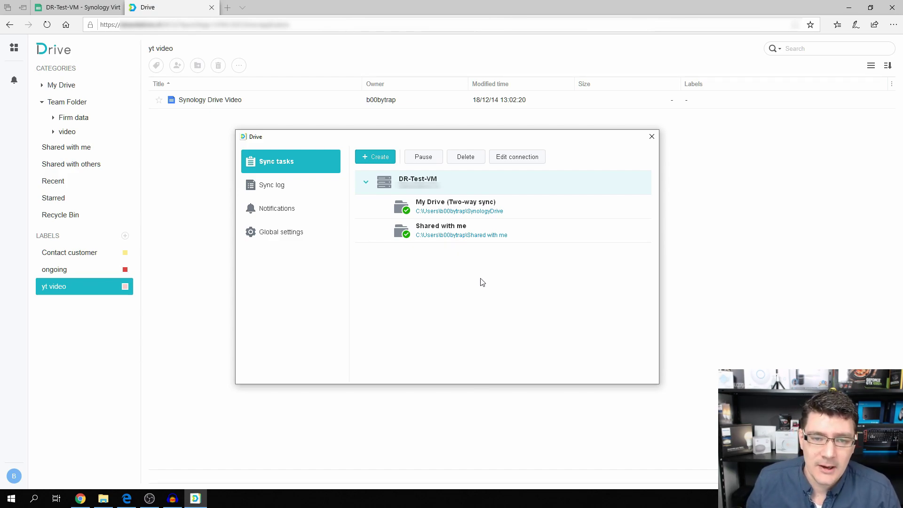
click(275, 188)
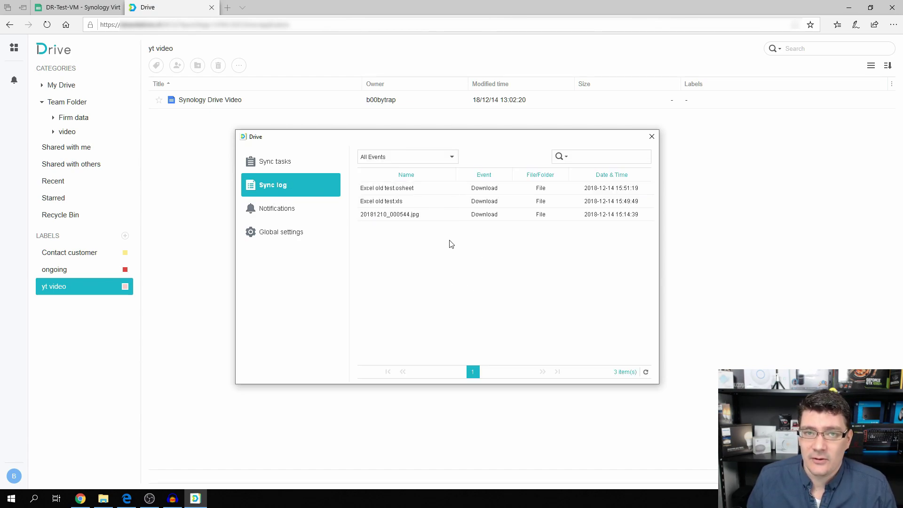
click(267, 211)
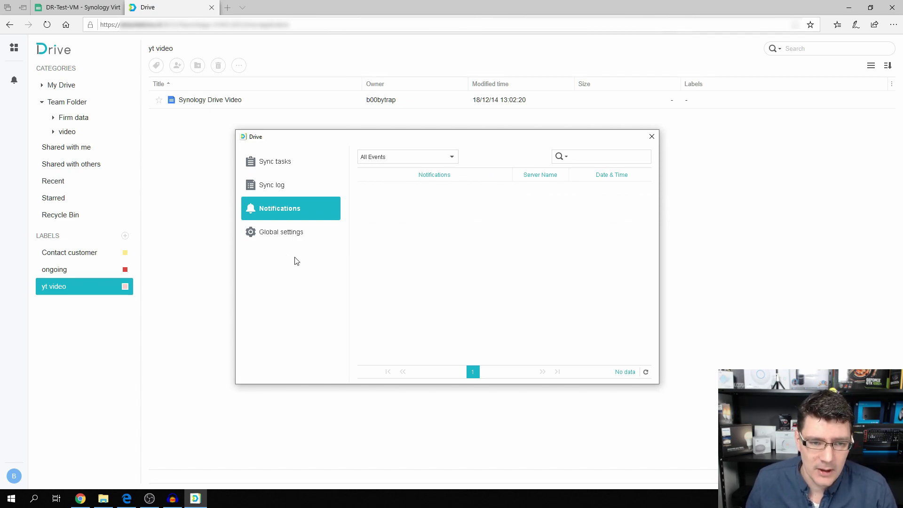
click(321, 238)
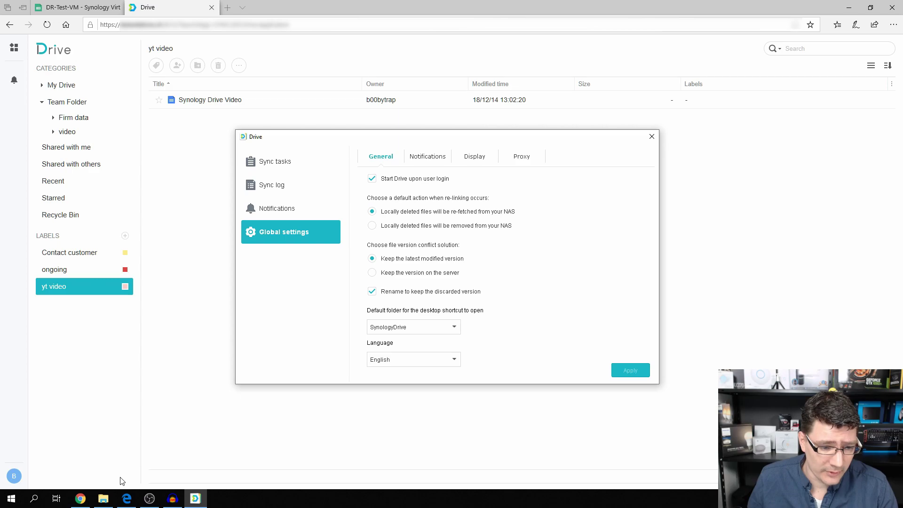
click(98, 503)
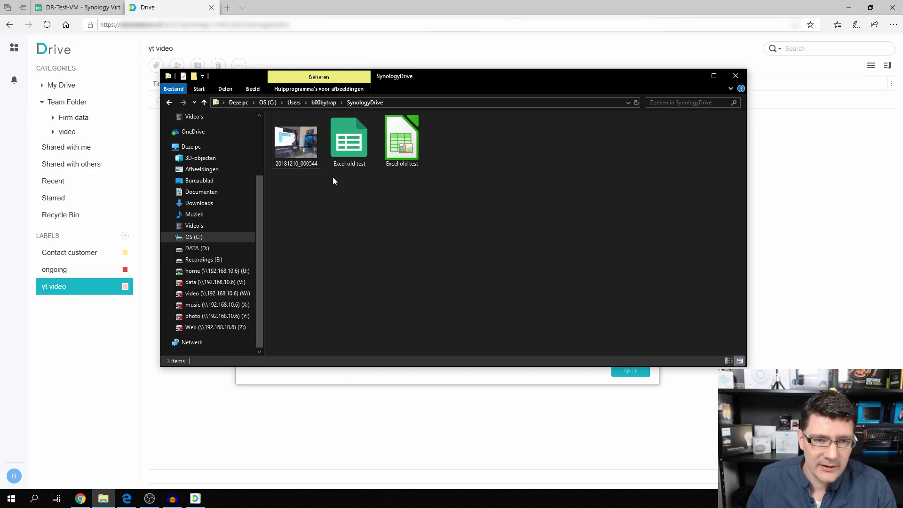
Go up to the home folder and select the Shared with me and SynologyDrive folders
click(320, 102)
click(287, 202)
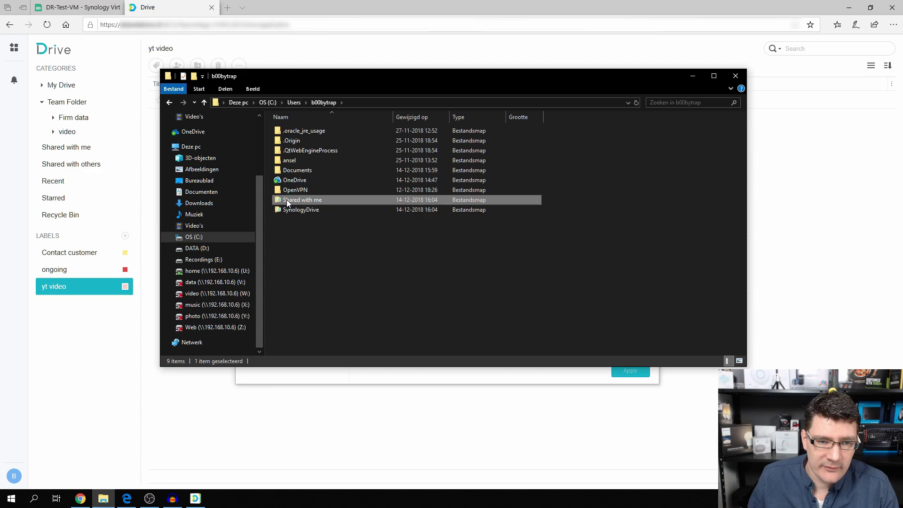
click(300, 210)
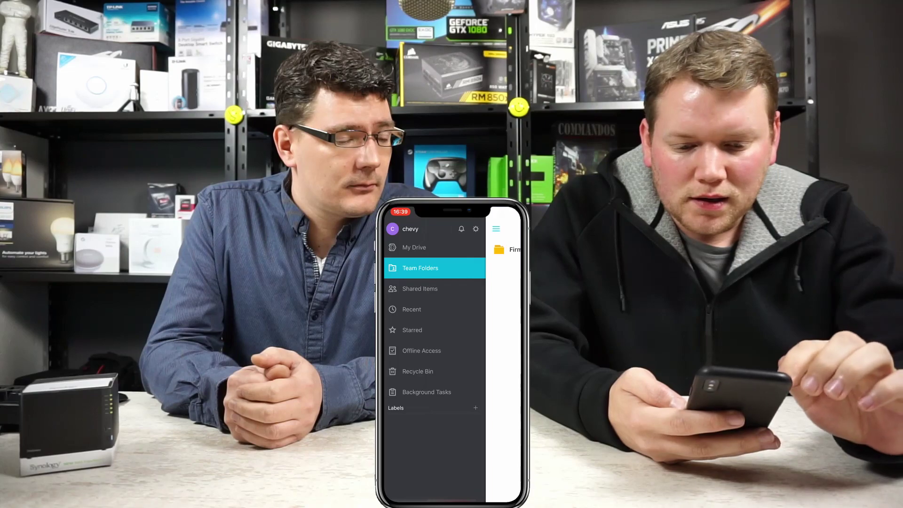
Open Shared Items and switch its filter between Shared with me and Shared with others
click(419, 288)
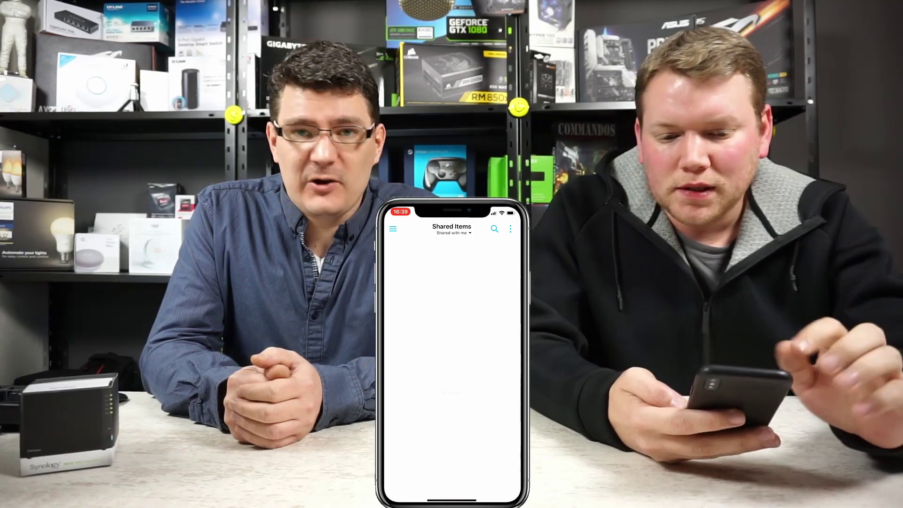
click(451, 232)
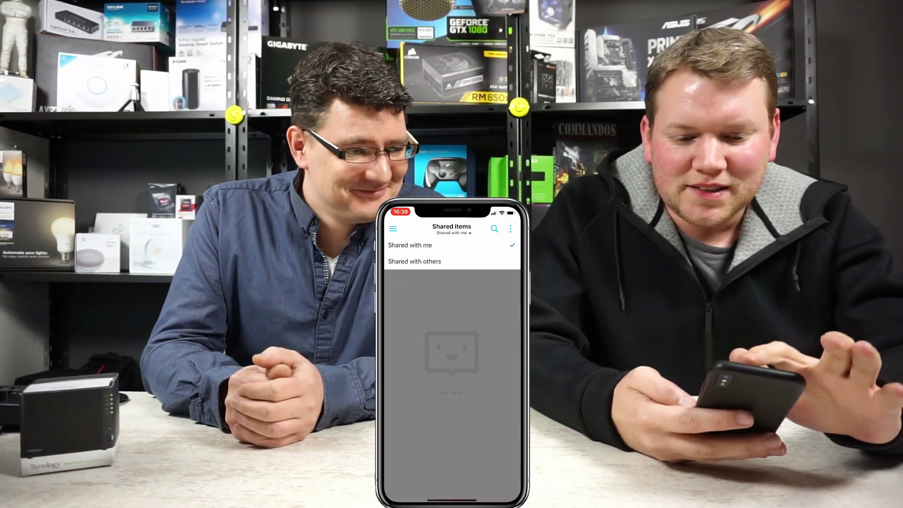
click(414, 241)
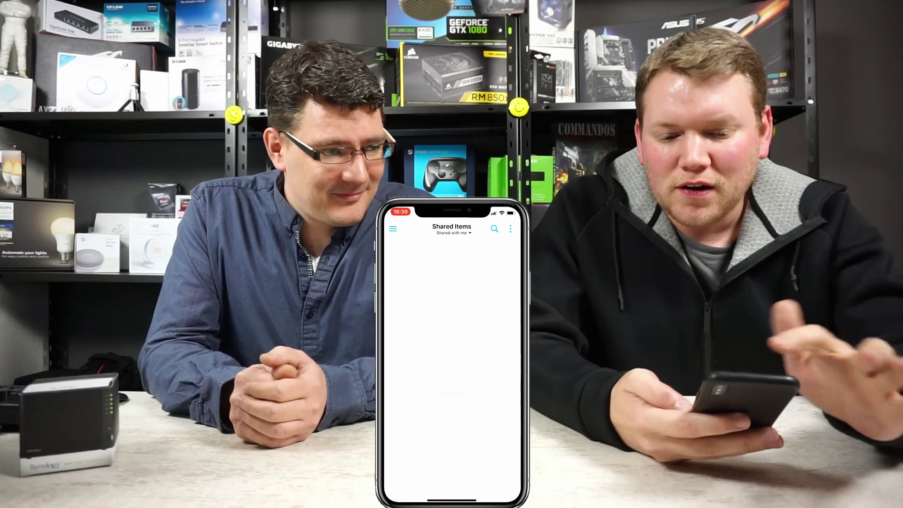
click(451, 233)
click(414, 261)
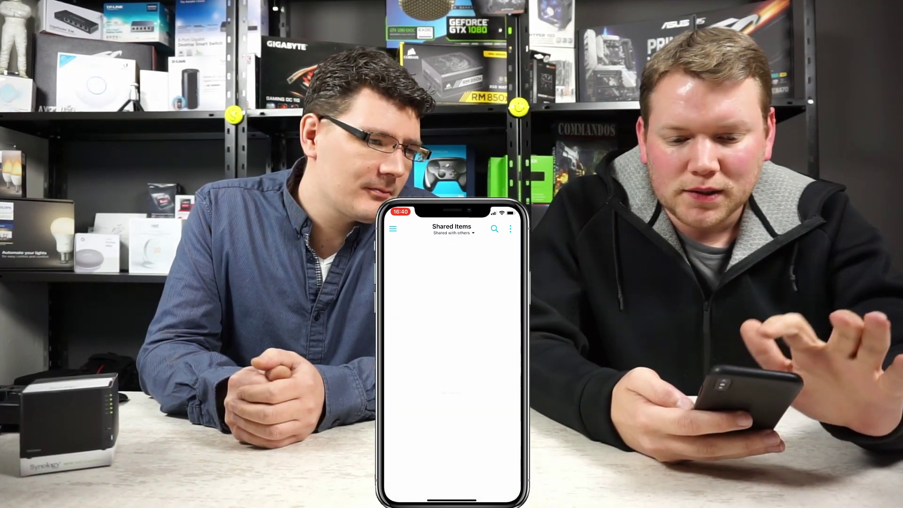
click(451, 233)
Close the filter and go to the Recent files page from the side menu
click(393, 228)
click(393, 228)
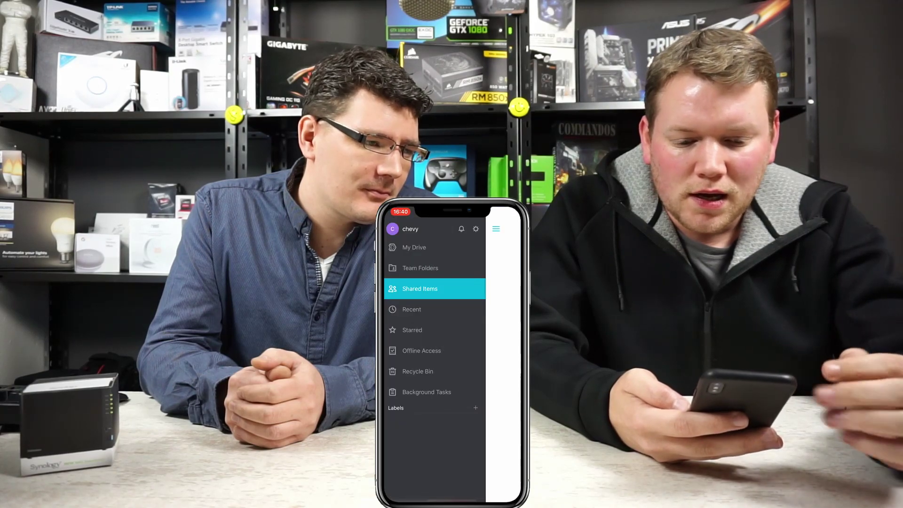
click(411, 309)
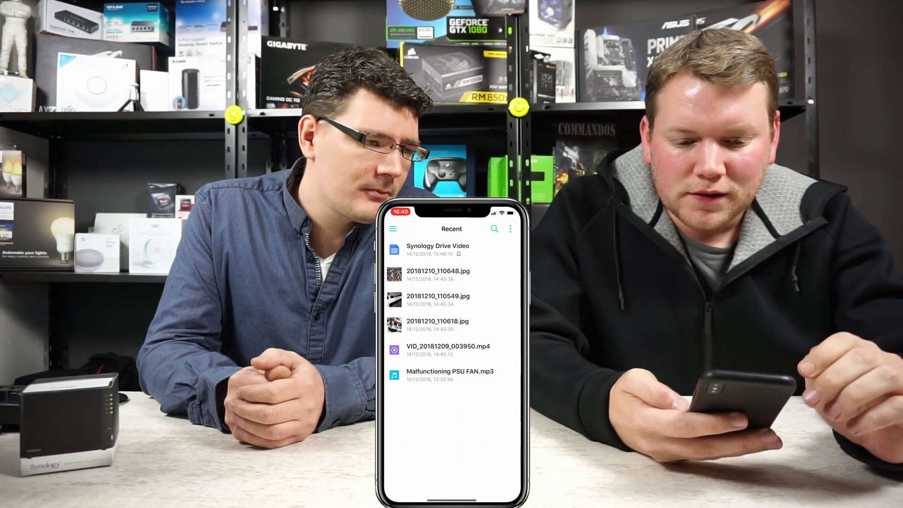